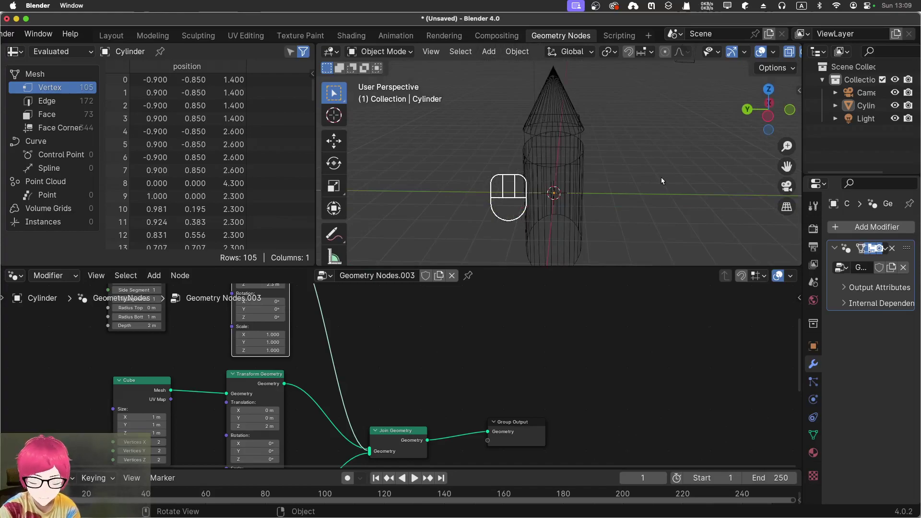
# Step: Switch the viewport from wireframe to solid shading and view the tower from another side
pyautogui.click(681, 116)
pyautogui.moveTo(644, 180)
pyautogui.mouseDown()
pyautogui.moveTo(676, 175)
pyautogui.moveTo(618, 182)
pyautogui.mouseUp()
pyautogui.scroll(2, 619, 181)
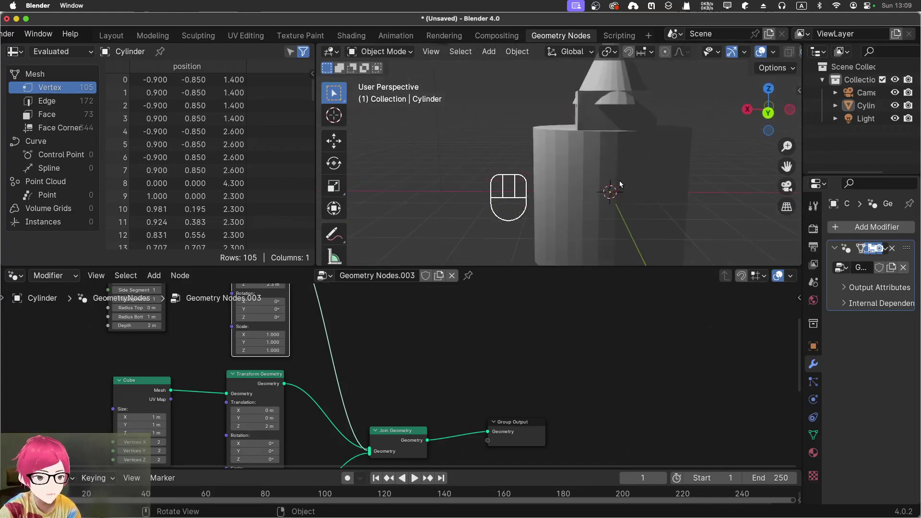
pyautogui.keyDown('shift'); pyautogui.moveTo(620, 179); pyautogui.dragTo(556, 163, button='middle'); pyautogui.keyUp('shift')
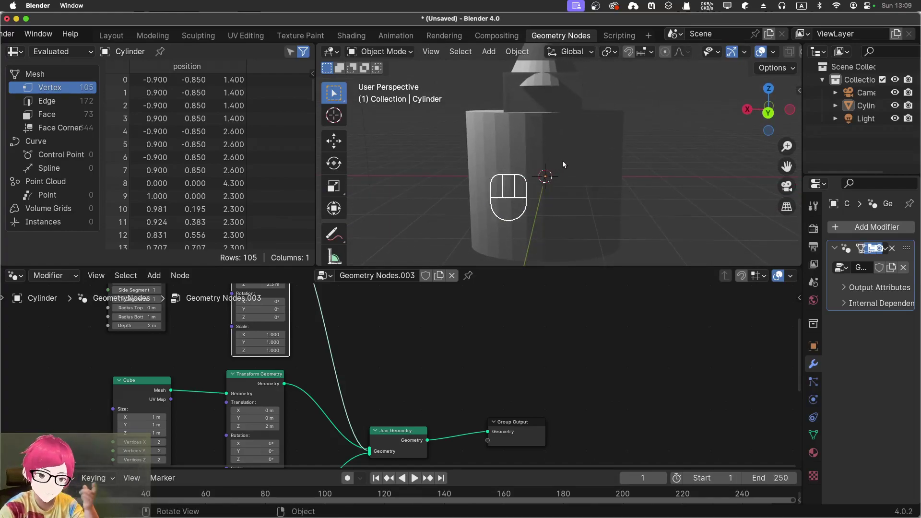
# Step: Try to shade the tower object smooth with the object-level Shade Smooth command
pyautogui.rightClick(526, 150)
pyautogui.click(510, 172)
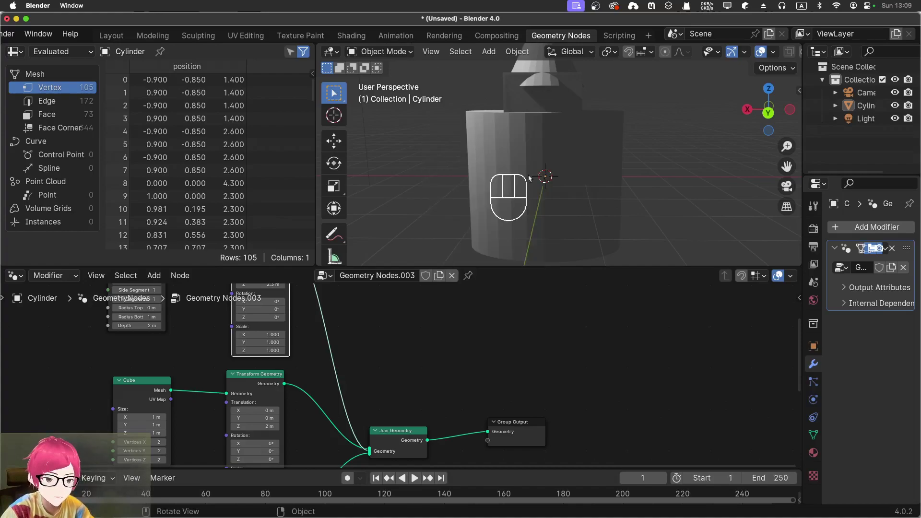
pyautogui.click(512, 145)
pyautogui.rightClick(503, 137)
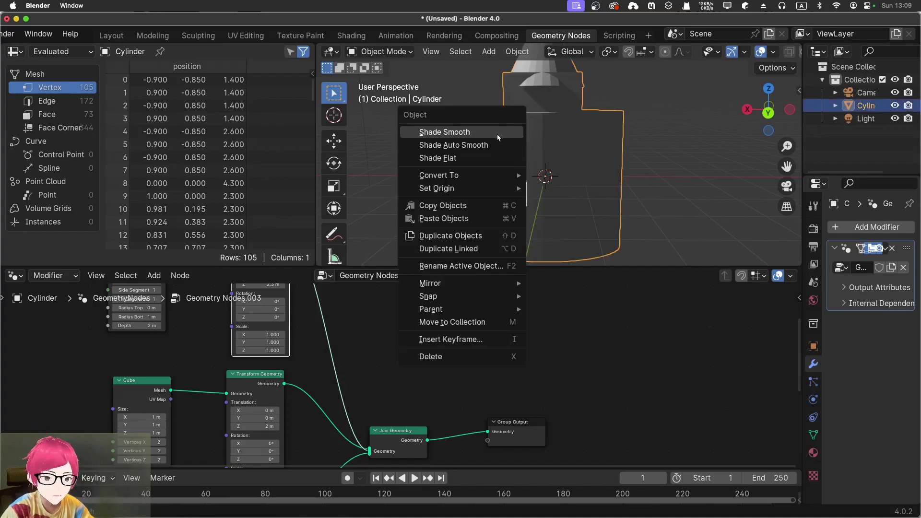
pyautogui.click(497, 134)
pyautogui.rightClick(503, 161)
pyautogui.click(501, 188)
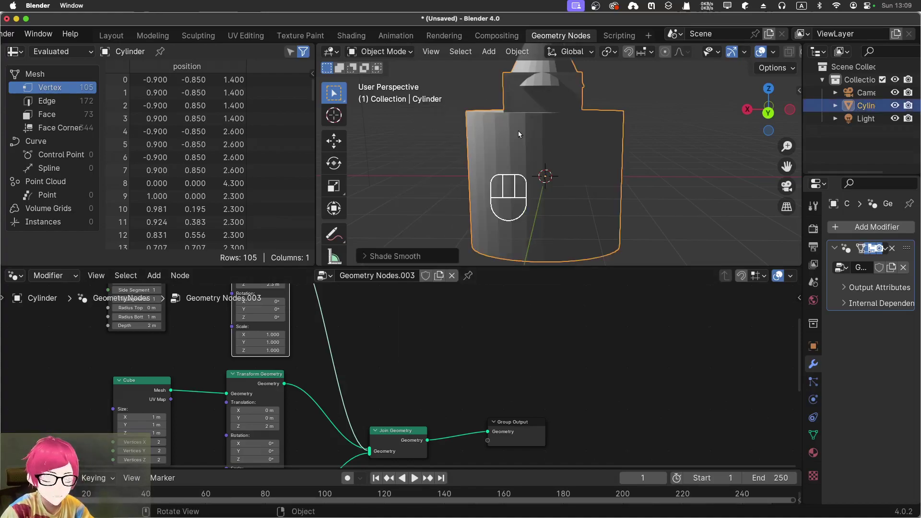
pyautogui.rightClick(546, 134)
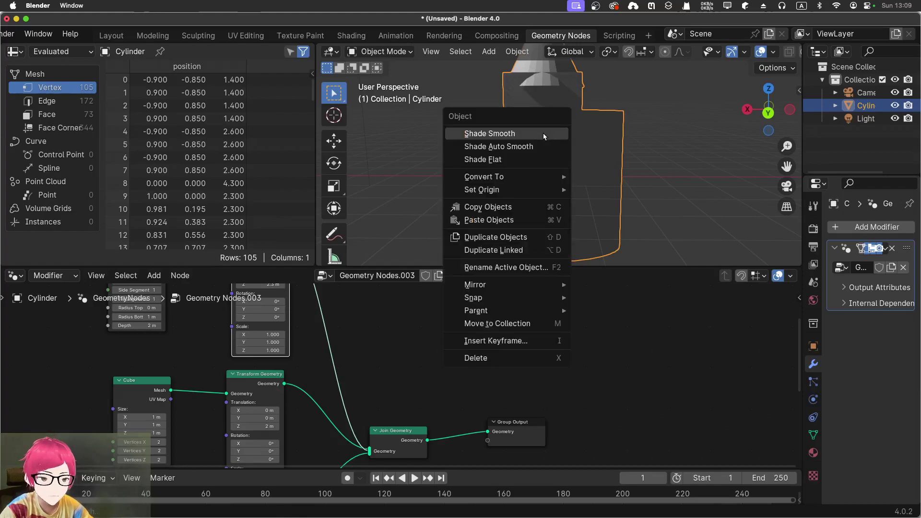
pyautogui.click(543, 133)
pyautogui.rightClick(522, 140)
pyautogui.click(521, 151)
pyautogui.rightClick(511, 129)
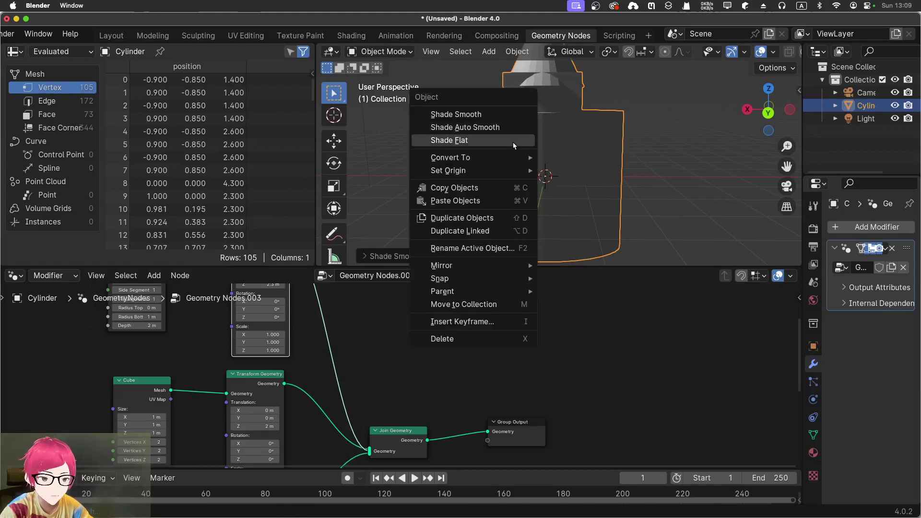
pyautogui.click(514, 124)
pyautogui.rightClick(519, 140)
pyautogui.click(514, 128)
# Step: Move the Group Output node farther from Join Geometry and set the cone's Z translation to 2.7 m
pyautogui.moveTo(404, 112); pyautogui.dragTo(542, 211, button='middle')
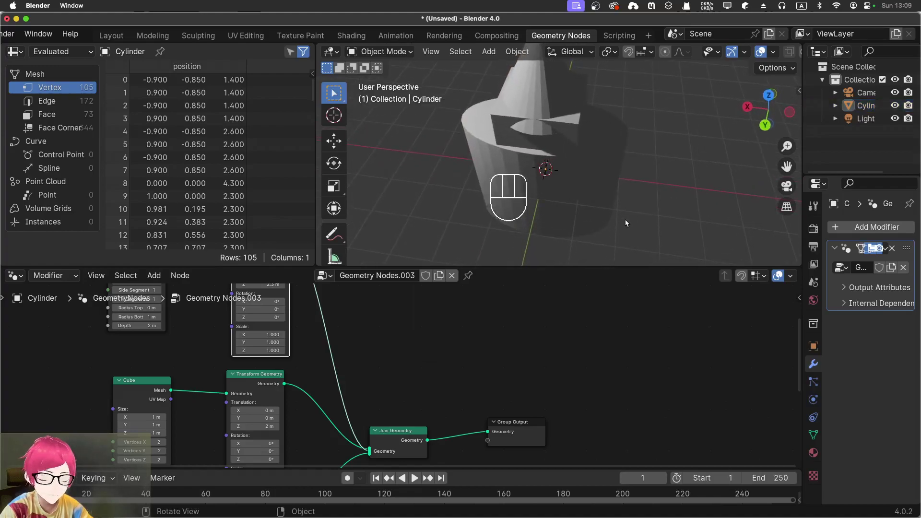
pyautogui.scroll(2, 627, 217)
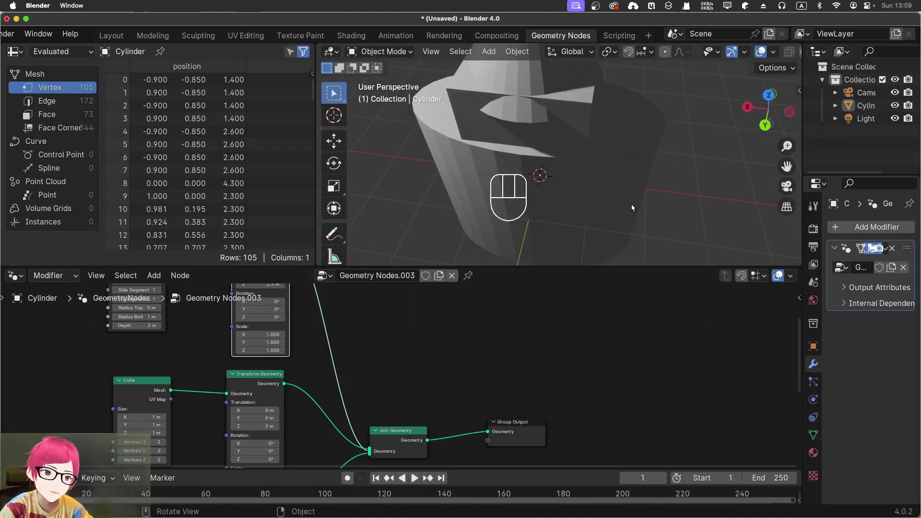
pyautogui.moveTo(536, 428); pyautogui.dragTo(609, 380)
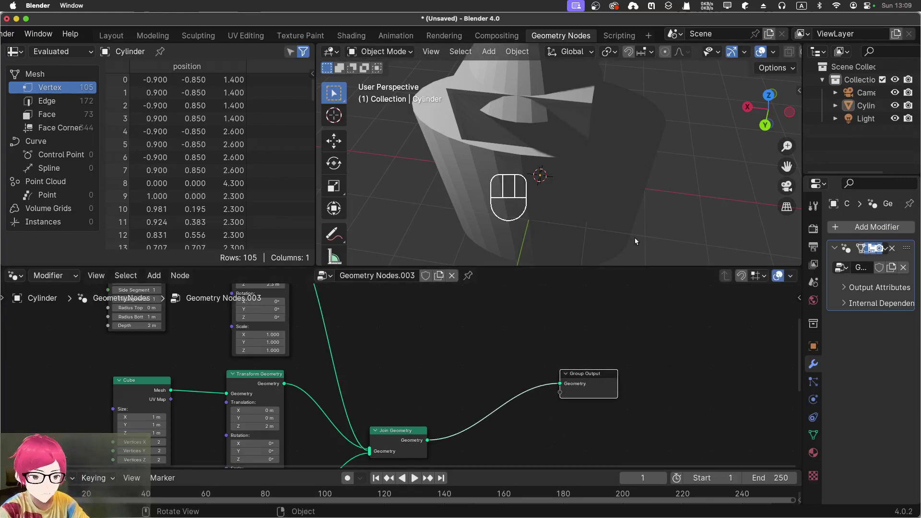
pyautogui.moveTo(403, 318); pyautogui.dragTo(510, 390, button='middle')
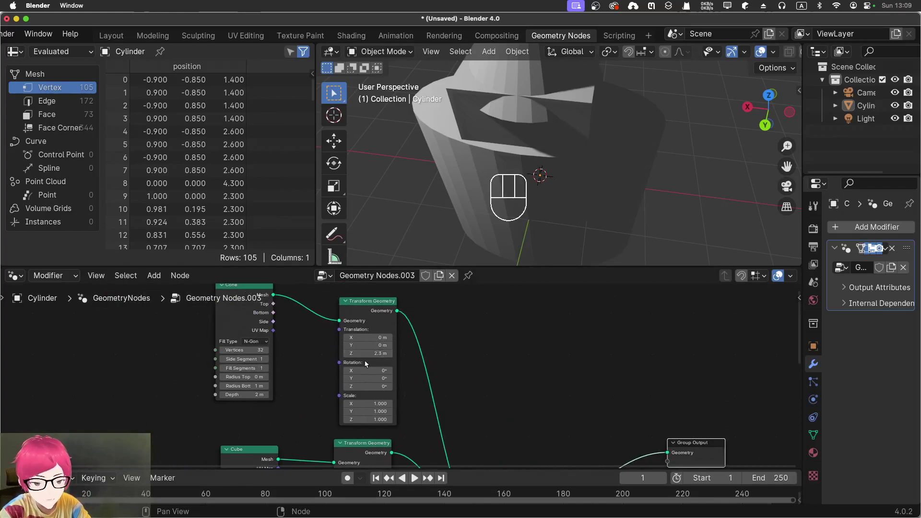
pyautogui.moveTo(373, 352); pyautogui.dragTo(377, 352)
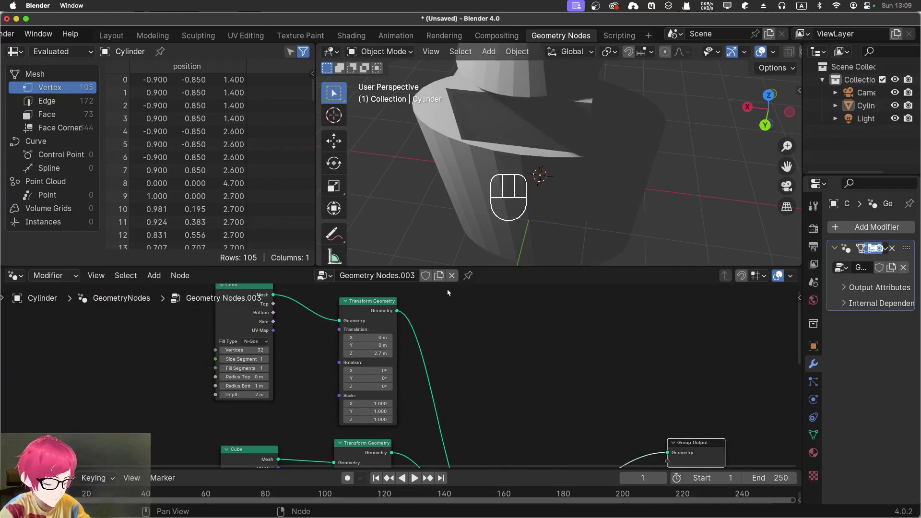
# Step: In front view, raise the cube below the cone by setting its Z translation to 2.3 m
pyautogui.press('KP_1')
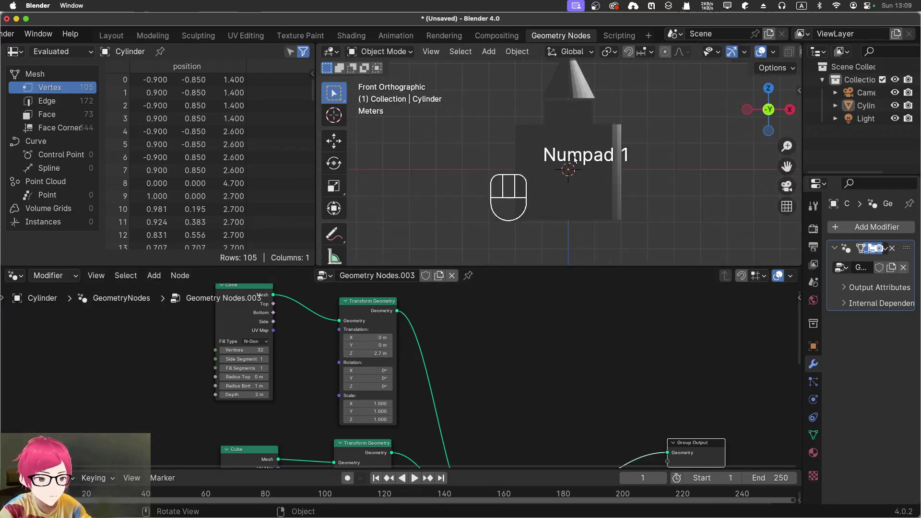
pyautogui.click(567, 112)
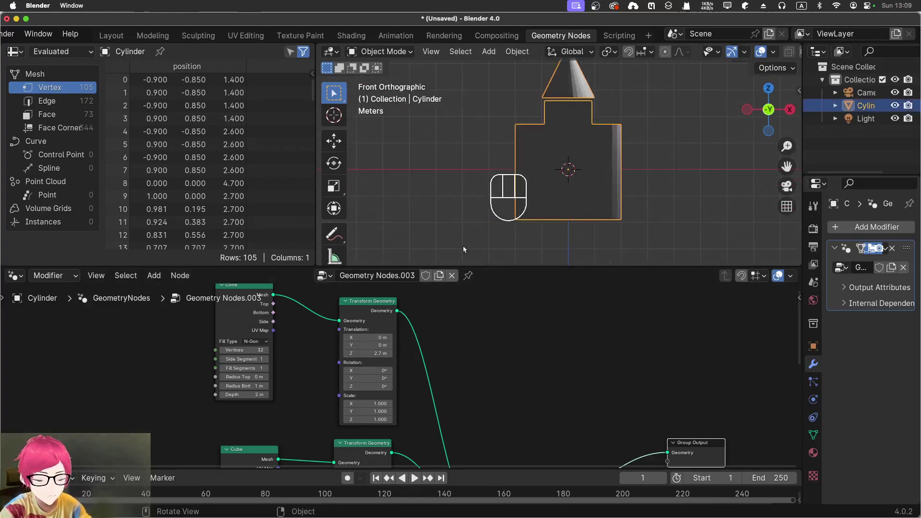
pyautogui.moveTo(316, 447); pyautogui.dragTo(333, 348, button='middle')
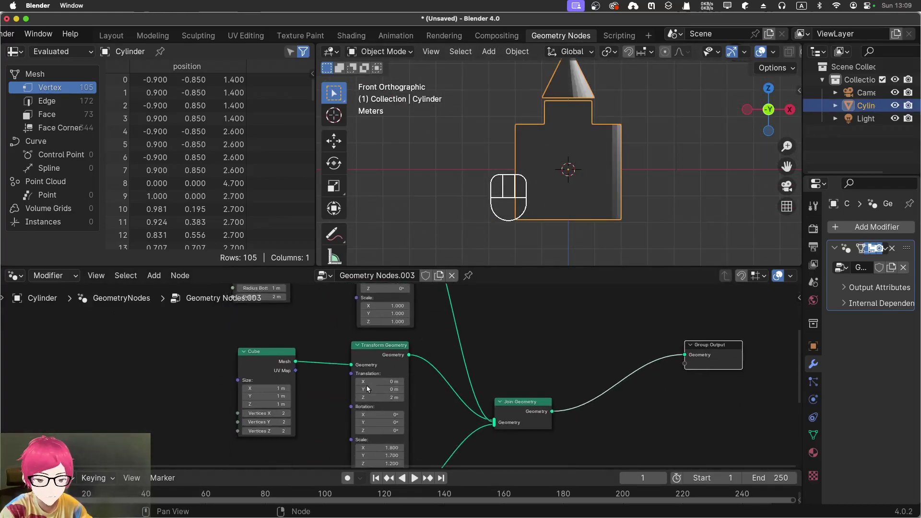
pyautogui.moveTo(381, 397); pyautogui.dragTo(383, 406)
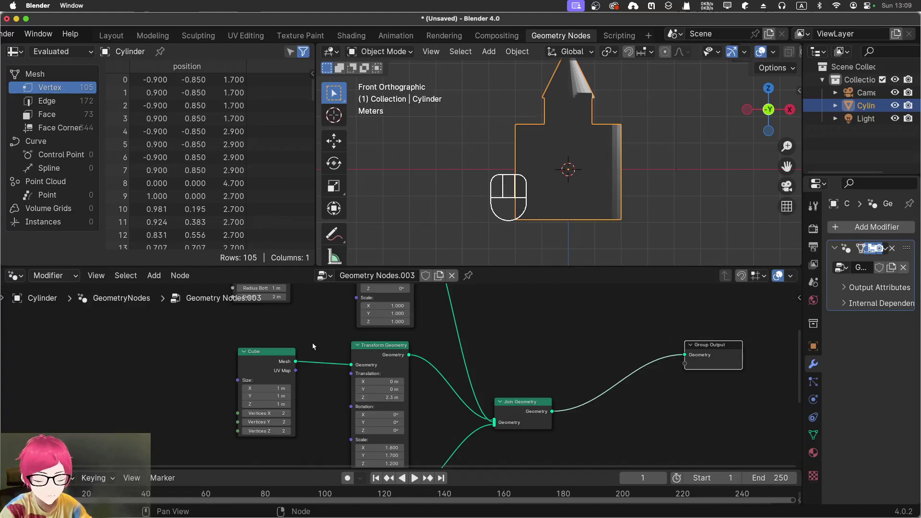
# Step: Add a side block by duplicating the Cube and Transform Geometry nodes into Join Geometry, translated to X 2.9 m and Z 0.3 m
pyautogui.scroll(-1, 315, 342)
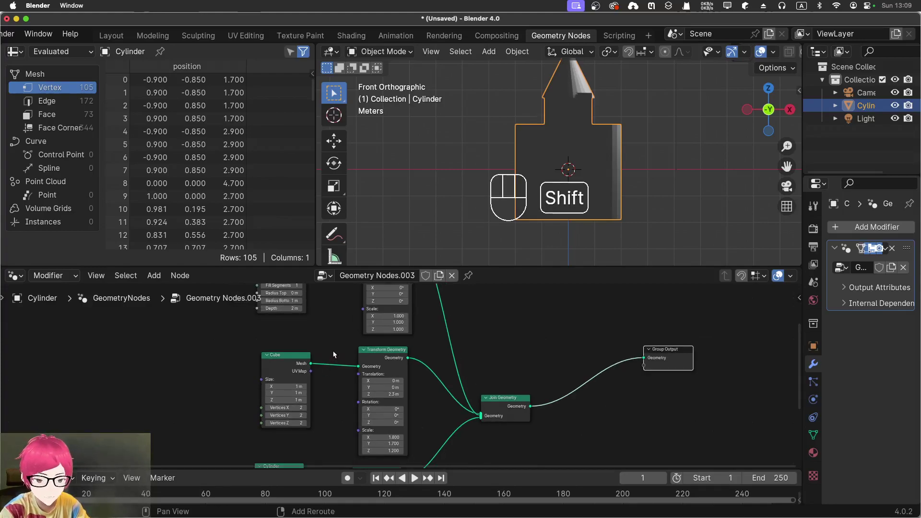
pyautogui.keyDown('shift'); pyautogui.scroll(-3, 334, 354); pyautogui.keyUp('shift')
pyautogui.click(273, 305)
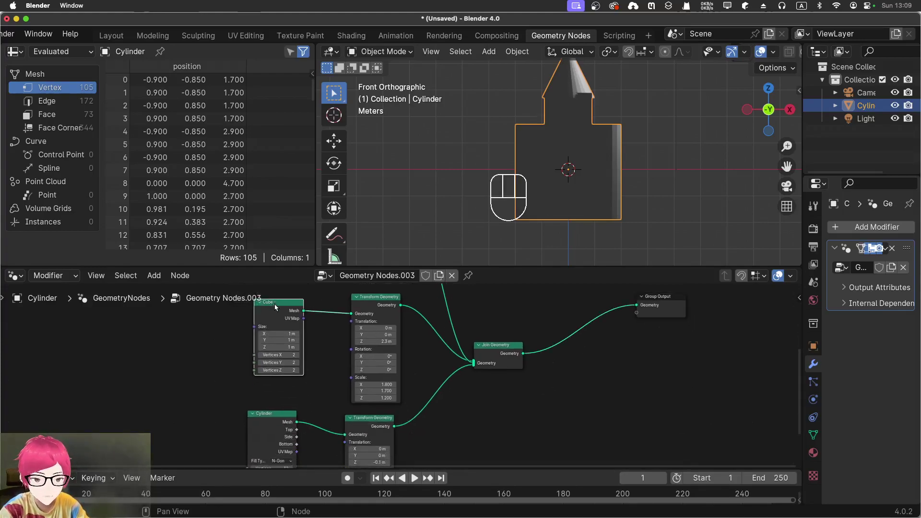
pyautogui.keyDown('shift'); pyautogui.click(368, 298); pyautogui.keyUp('shift')
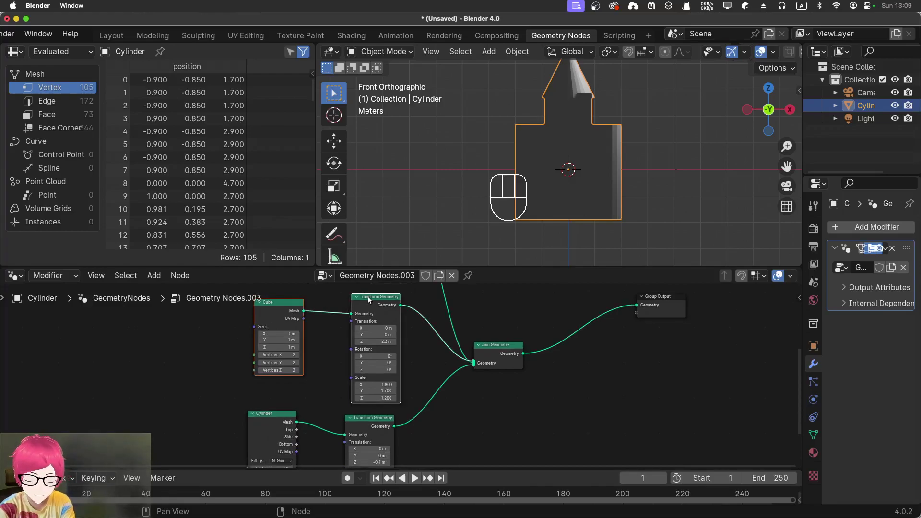
pyautogui.hotkey('shift', 'd')
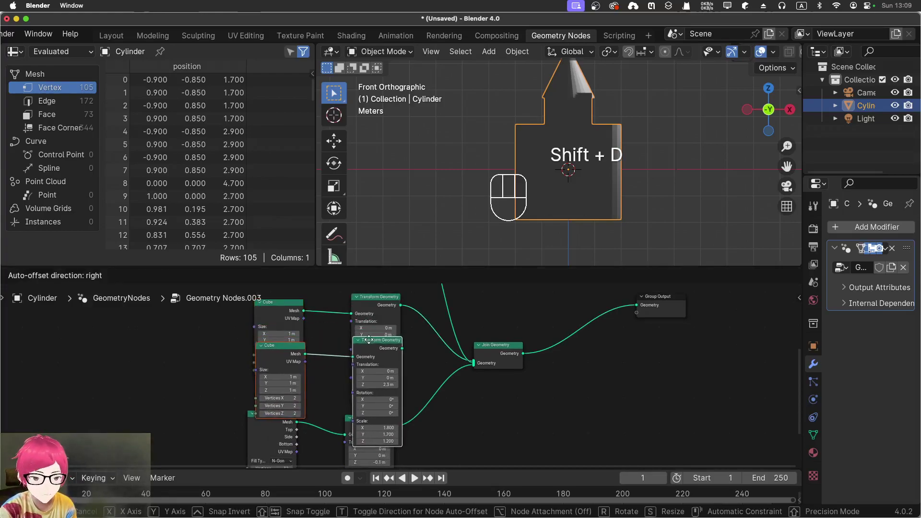
pyautogui.click(174, 318)
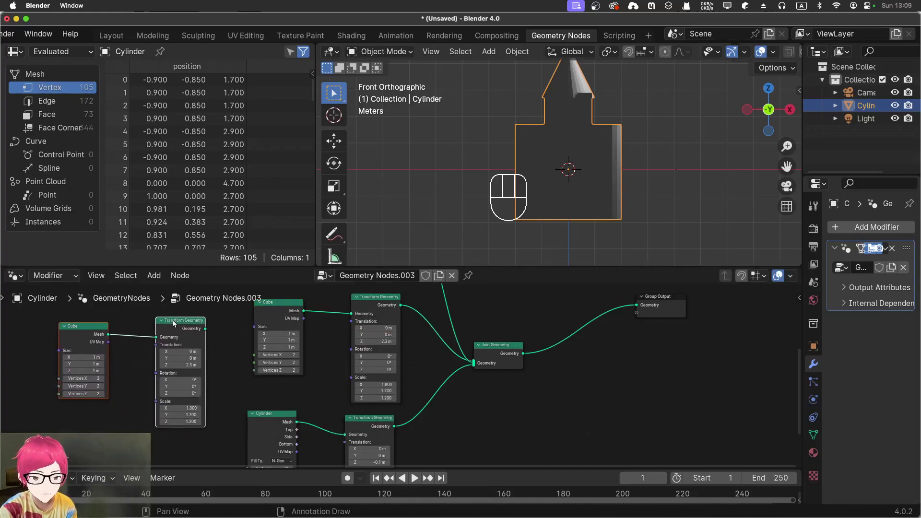
pyautogui.moveTo(205, 329); pyautogui.dragTo(475, 363)
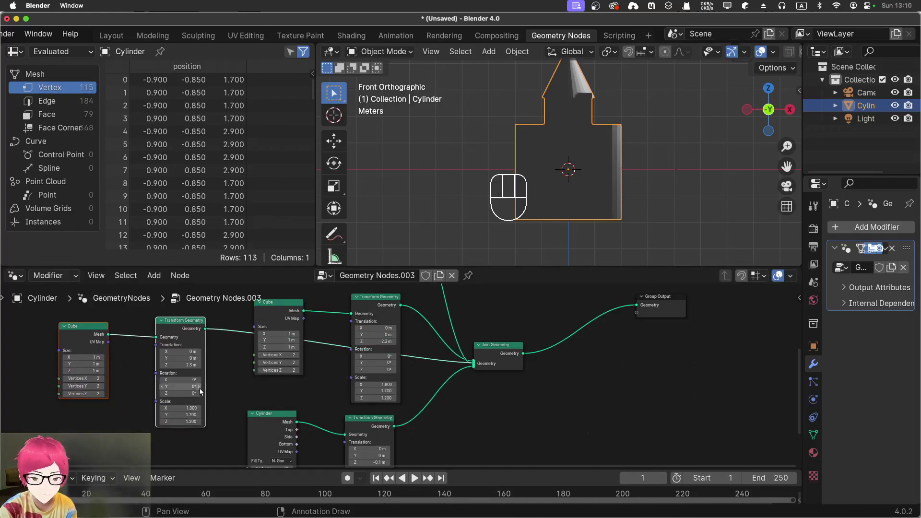
pyautogui.moveTo(184, 355)
pyautogui.mouseDown()
pyautogui.moveTo(190, 362)
pyautogui.moveTo(178, 359)
pyautogui.mouseUp()
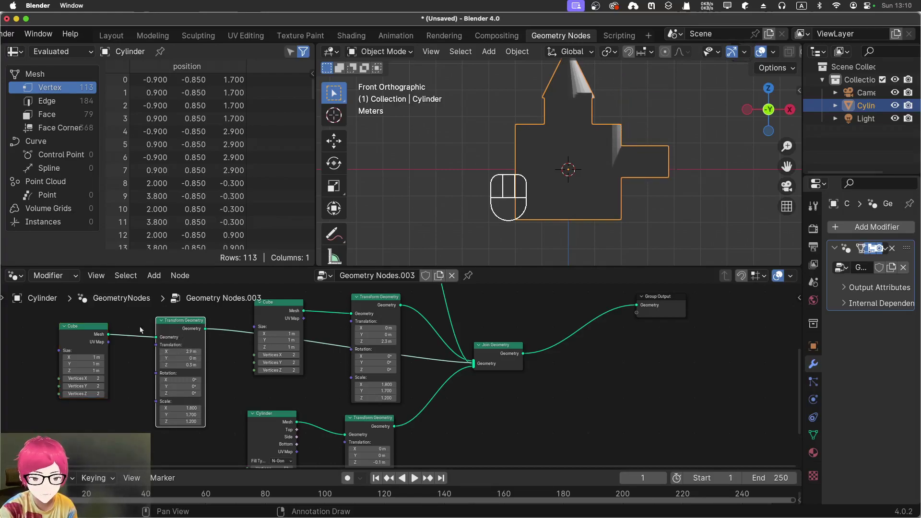
# Step: Duplicate the side block's Cube and Transform Geometry nodes into Join Geometry and set the copy's X translation to -2.6 m
pyautogui.keyDown('shift'); pyautogui.click(85, 331); pyautogui.keyUp('shift')
pyautogui.hotkey('shift', 'd')
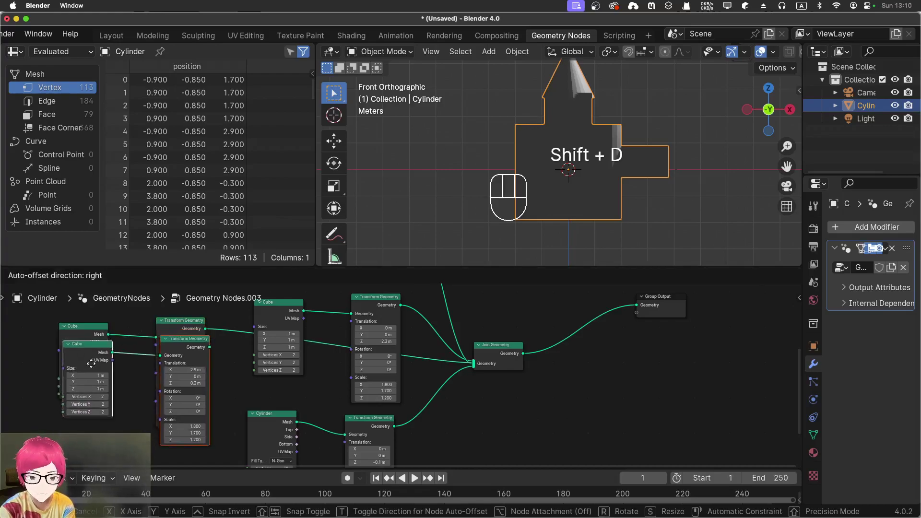
pyautogui.click(165, 422)
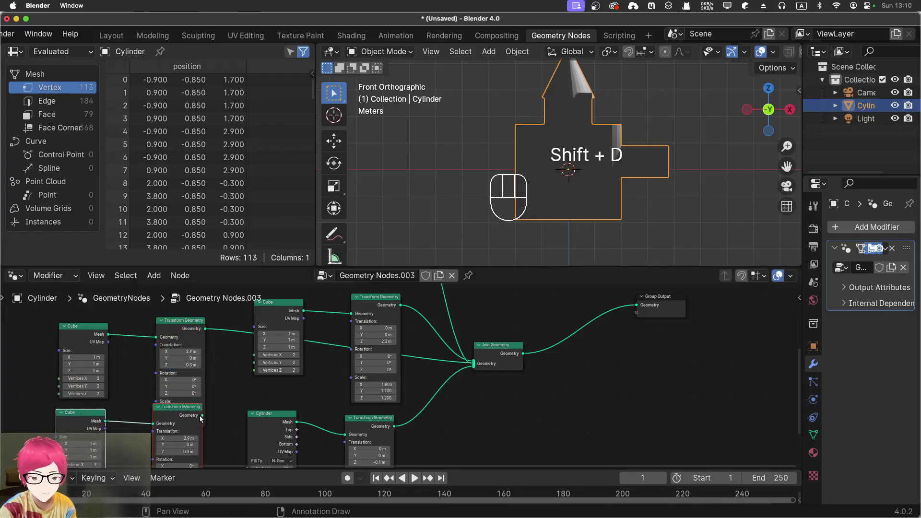
pyautogui.moveTo(202, 416); pyautogui.dragTo(472, 366)
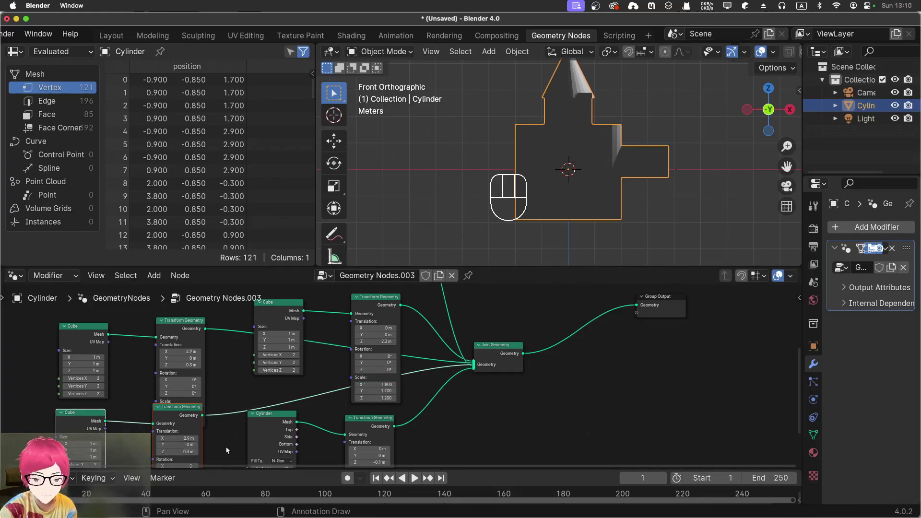
pyautogui.moveTo(227, 452); pyautogui.dragTo(233, 378, button='middle')
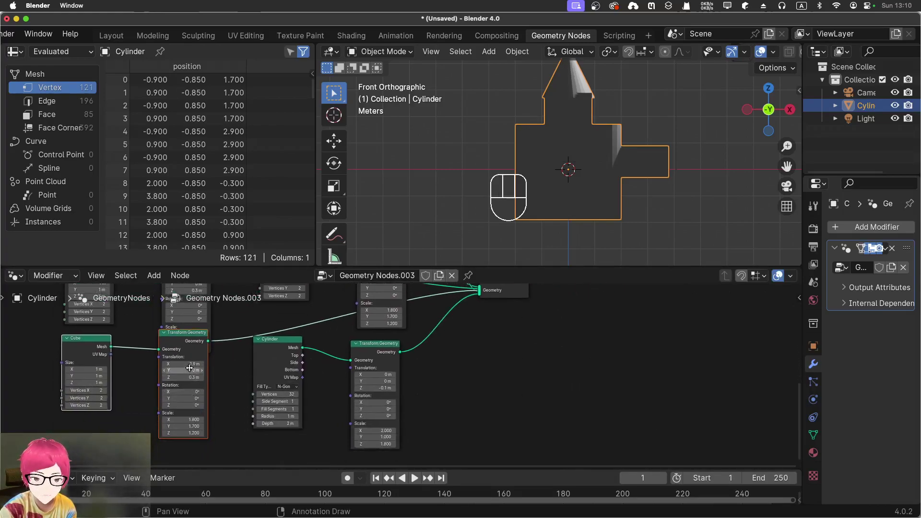
pyautogui.moveTo(185, 364); pyautogui.dragTo(158, 364)
pyautogui.moveTo(413, 235); pyautogui.dragTo(406, 180, button='middle')
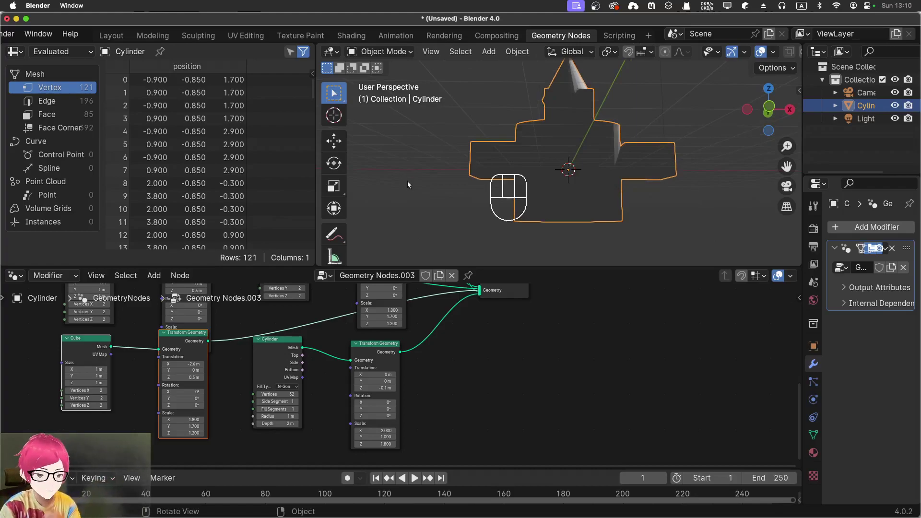
# Step: Make room before Group Output and insert a Set Shade Smooth node between Join Geometry and Group Output
pyautogui.click(494, 366)
pyautogui.moveTo(521, 337); pyautogui.dragTo(516, 376, button='middle')
pyautogui.moveTo(569, 218); pyautogui.dragTo(620, 242, button='middle')
pyautogui.moveTo(616, 345); pyautogui.dragTo(585, 396, button='middle')
pyautogui.moveTo(611, 331); pyautogui.dragTo(665, 331)
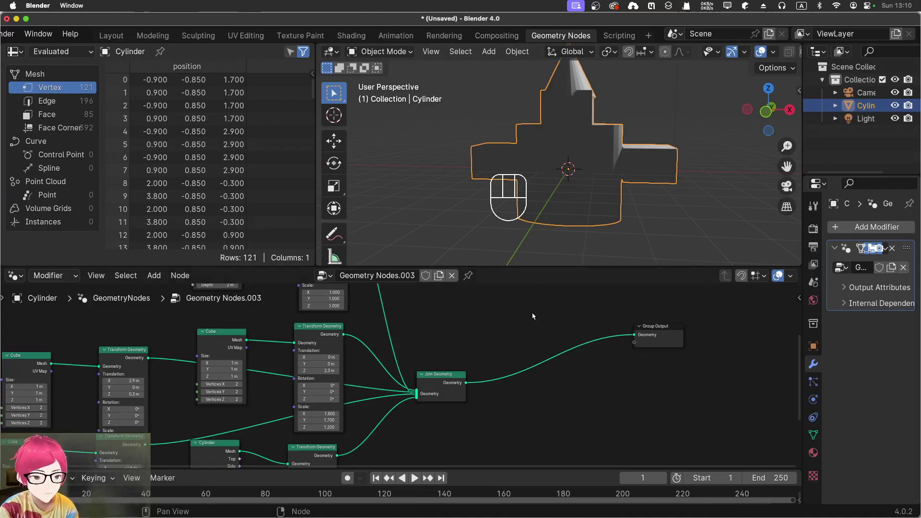
pyautogui.hotkey('shift', 'a')
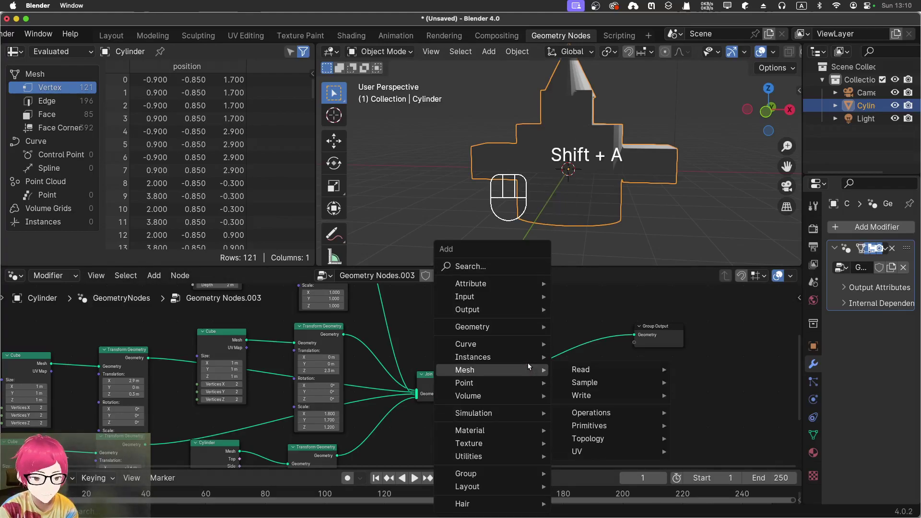
pyautogui.click(513, 266)
pyautogui.write('shade')
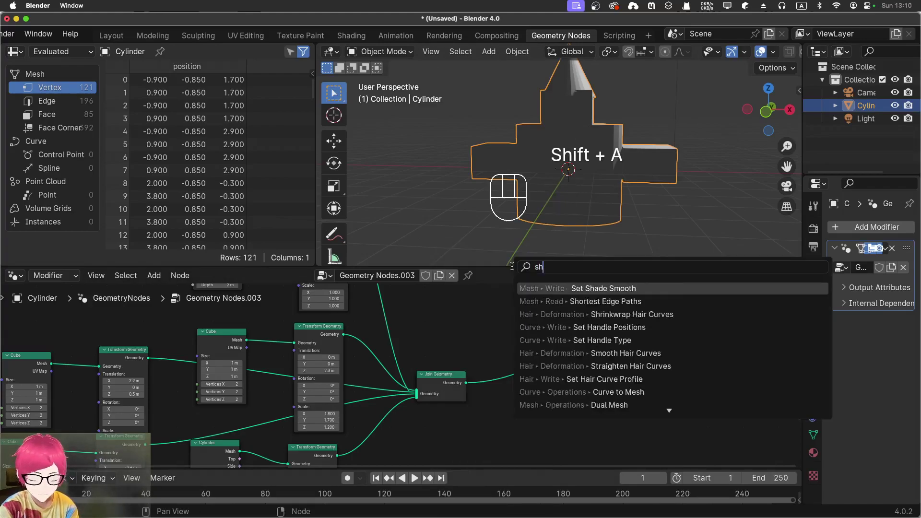
pyautogui.click(618, 289)
pyautogui.click(520, 365)
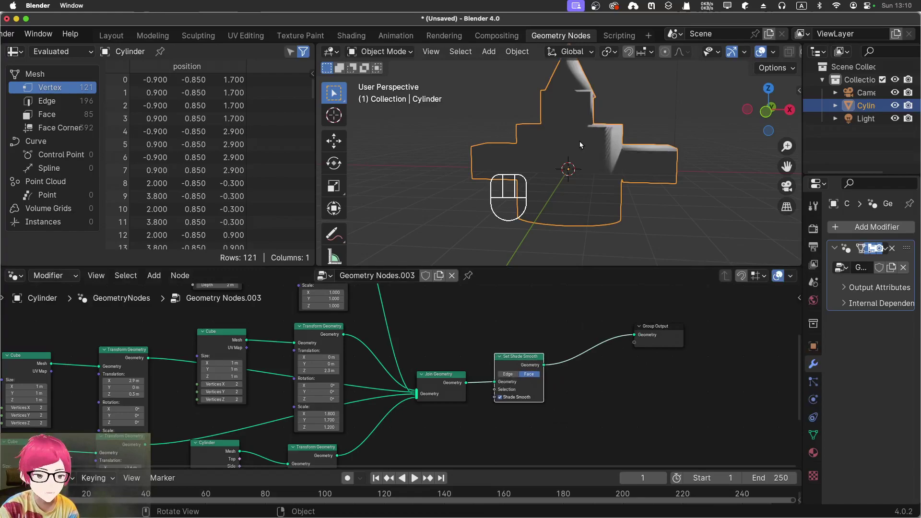
# Step: Examine the Set Shade Smooth node and its effect on the tower and side block up close
pyautogui.click(690, 122)
pyautogui.click(593, 150)
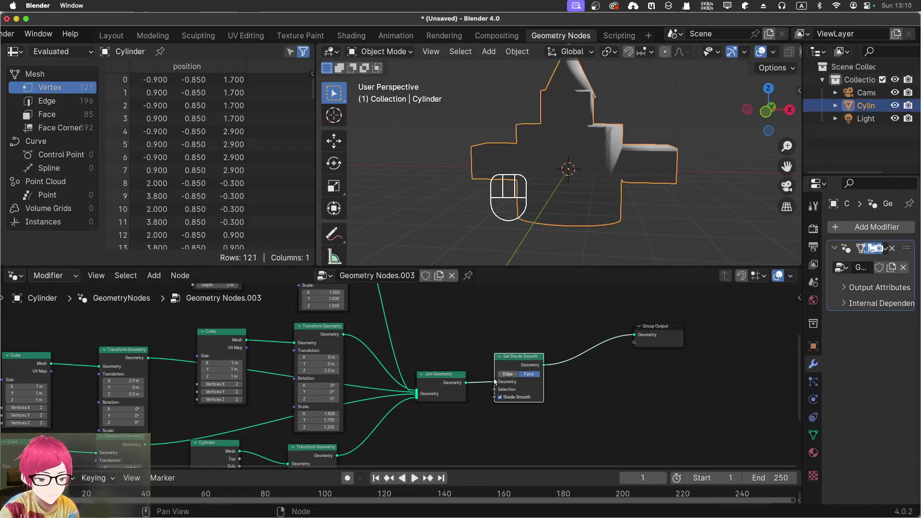
pyautogui.scroll(4, 503, 380)
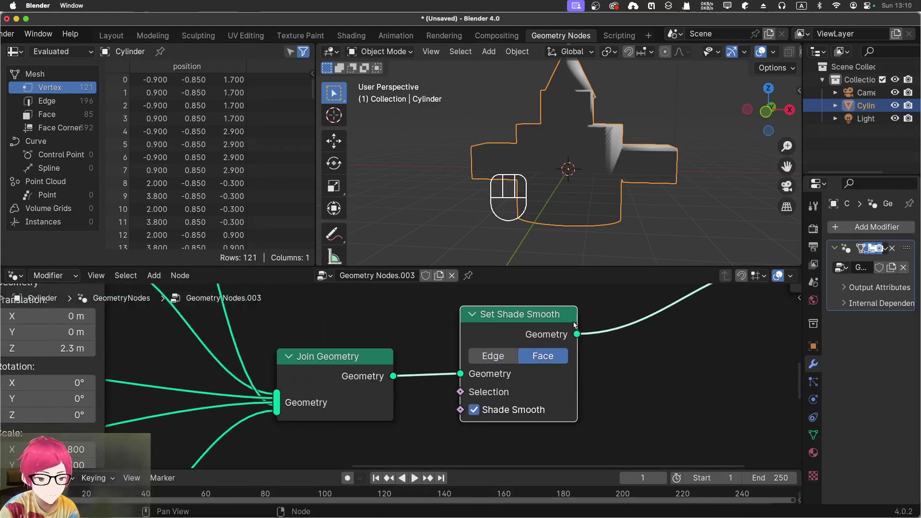
pyautogui.moveTo(604, 160); pyautogui.dragTo(537, 172, button='middle')
pyautogui.scroll(6, 629, 143)
pyautogui.moveTo(629, 144); pyautogui.dragTo(547, 163, button='middle')
pyautogui.scroll(-1, 524, 370)
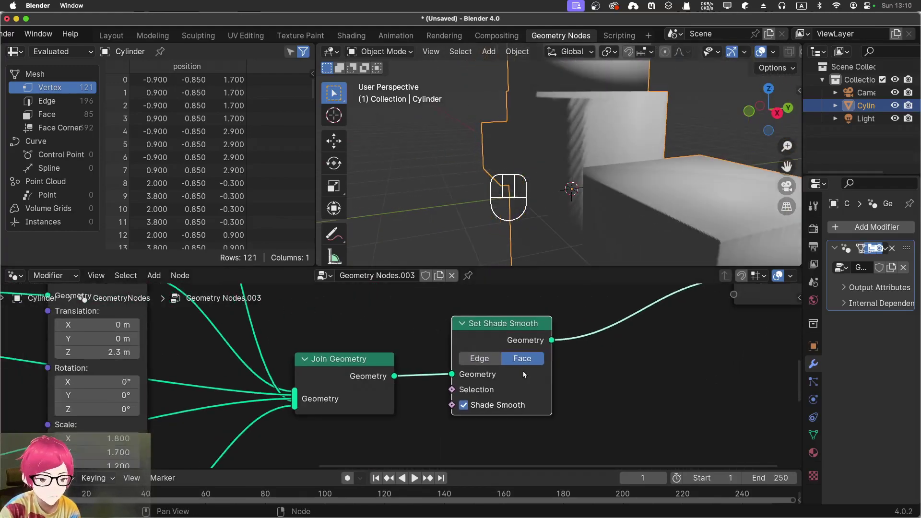
# Step: Compare the tower's shading with Shade Smooth off and on, and with the Set Shade Smooth node's Edge and Face domains
pyautogui.click(464, 405)
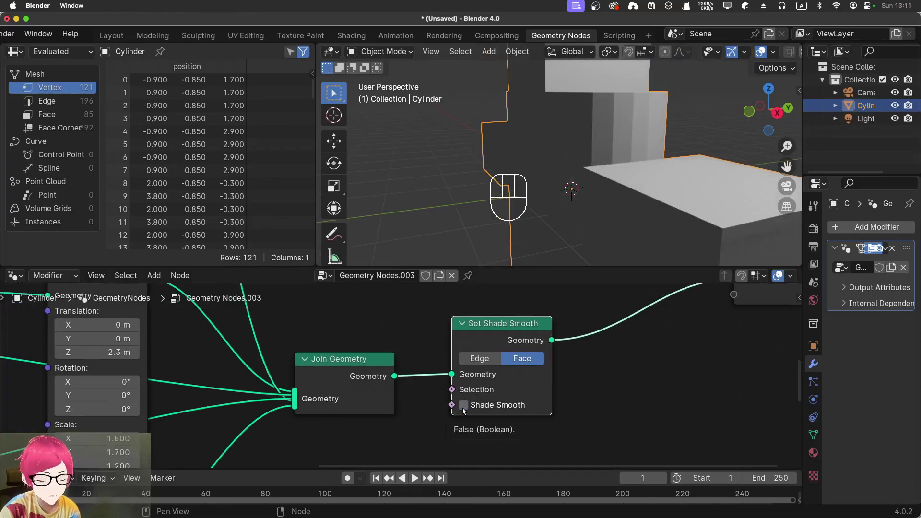
pyautogui.click(463, 406)
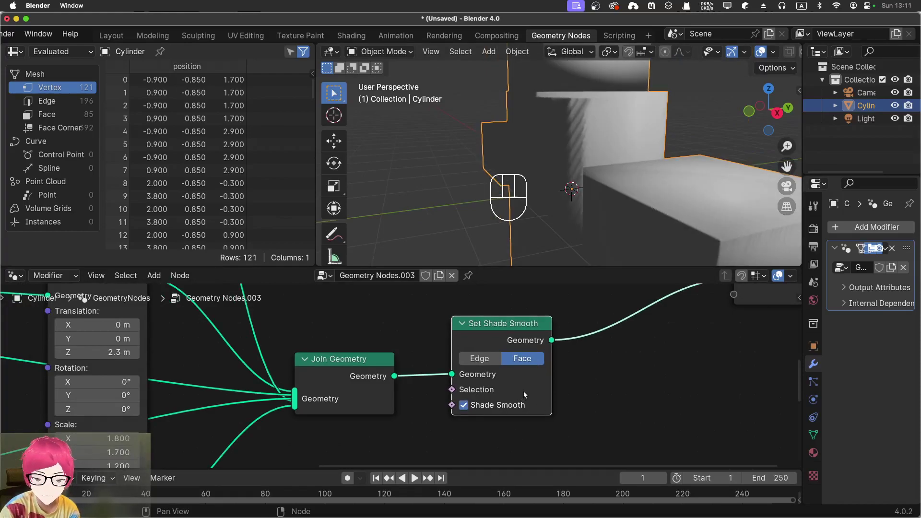
pyautogui.scroll(1, 523, 391)
pyautogui.click(505, 362)
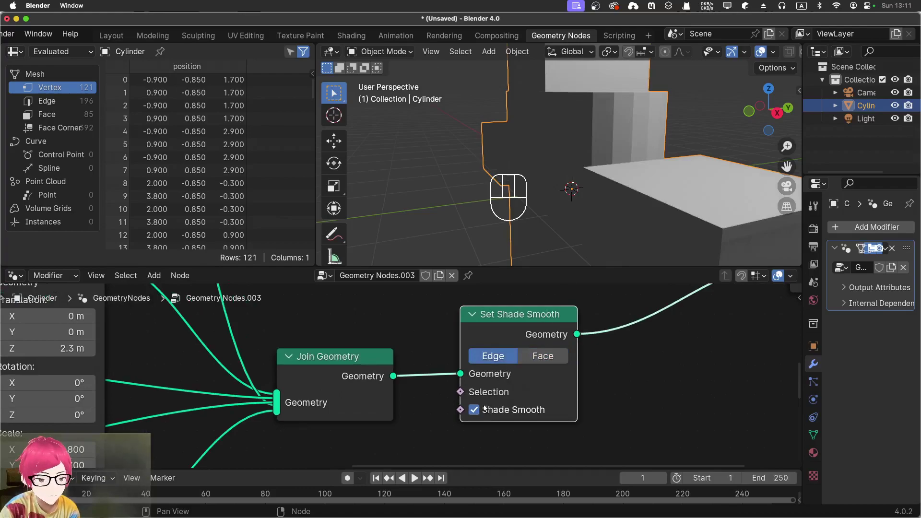
pyautogui.click(543, 357)
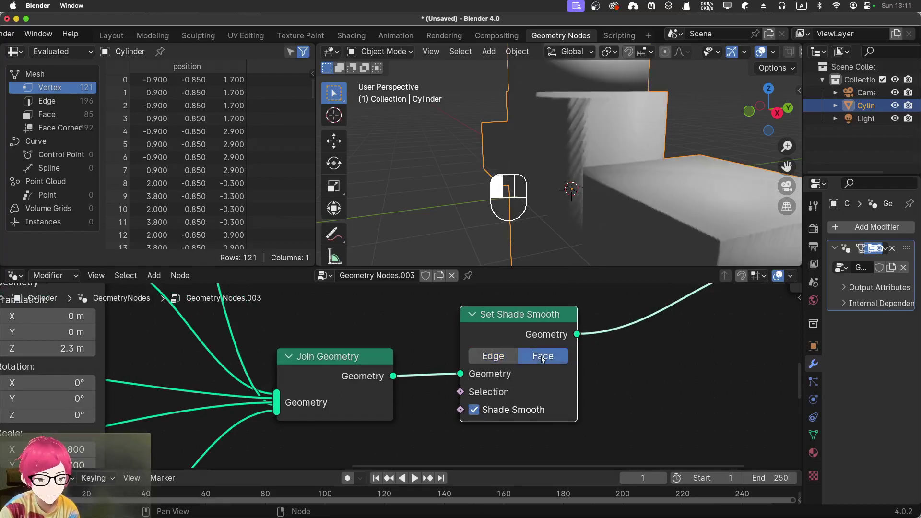
pyautogui.moveTo(575, 211); pyautogui.dragTo(553, 192, button='middle')
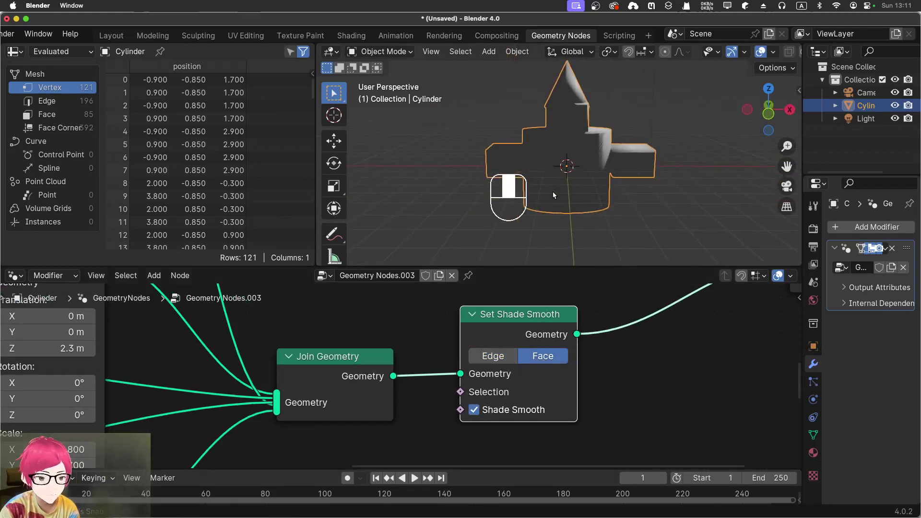
pyautogui.scroll(3, 552, 195)
pyautogui.moveTo(618, 319); pyautogui.dragTo(422, 381, button='middle')
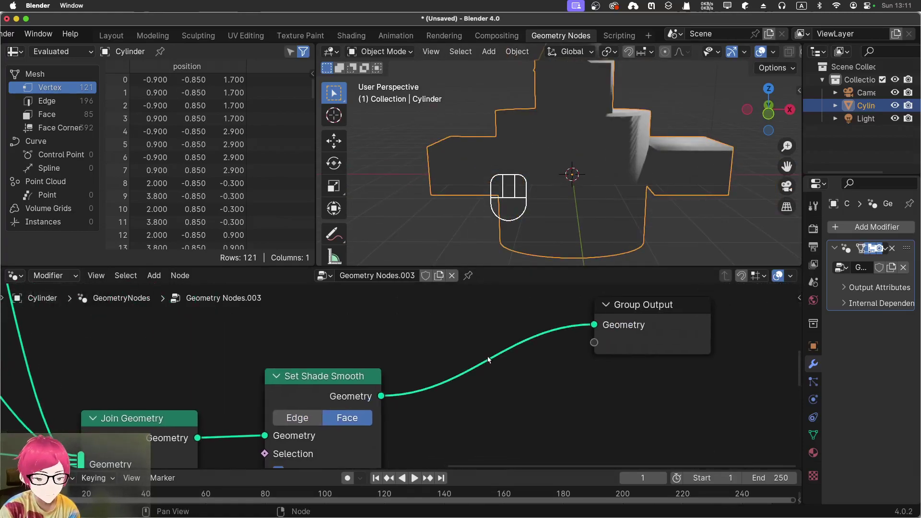
pyautogui.hotkey('shift', 'a')
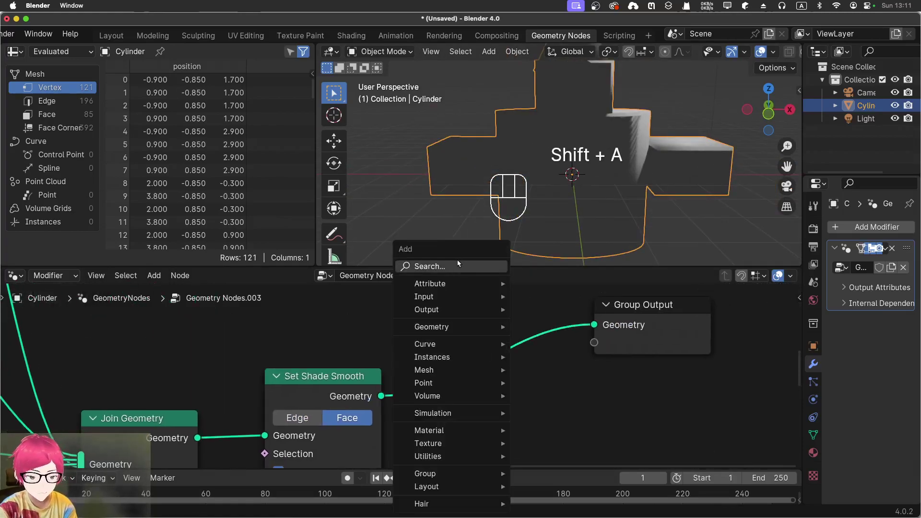
pyautogui.click(455, 263)
pyautogui.write('te')
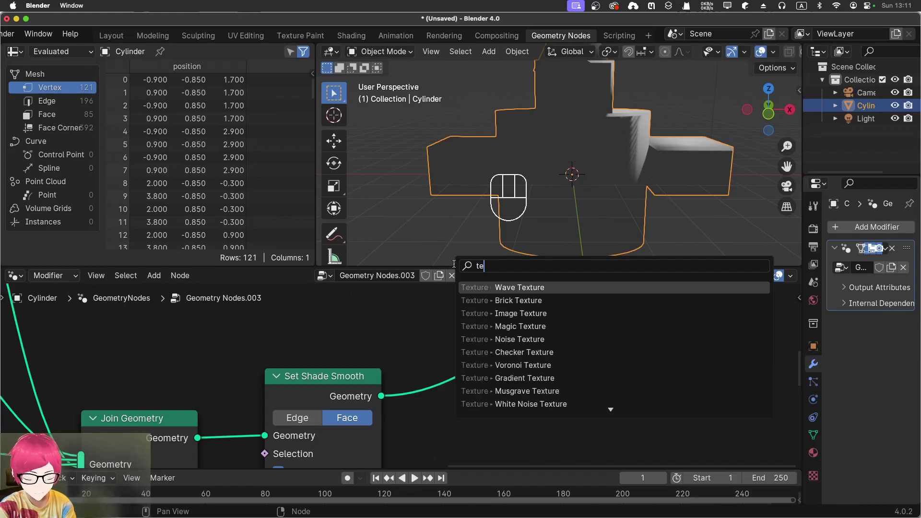
pyautogui.write('xture')
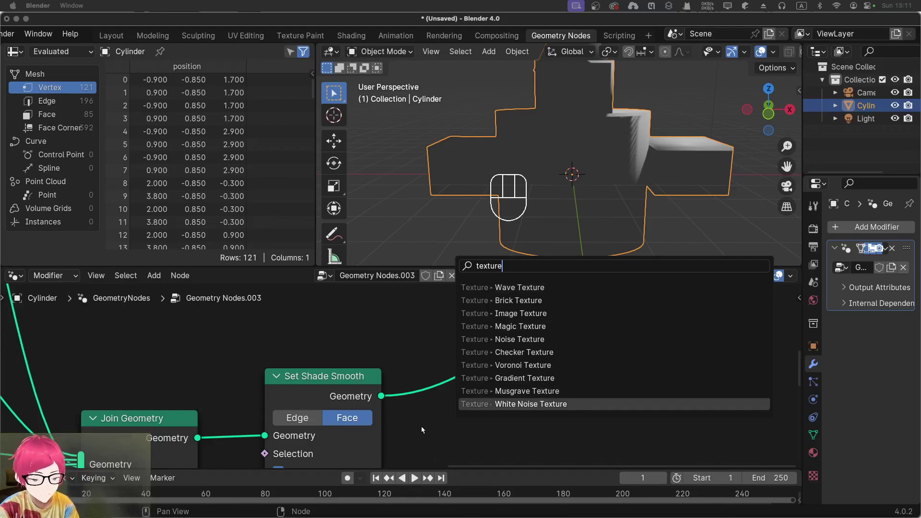
pyautogui.click(412, 321)
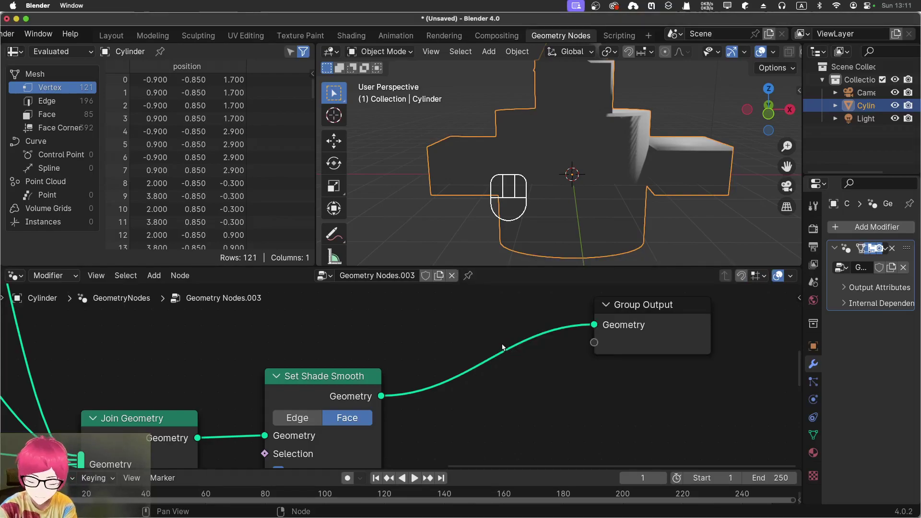
# Step: Insert a Set Material node on the link between Set Shade Smooth and Group Output
pyautogui.hotkey('shift', 'a')
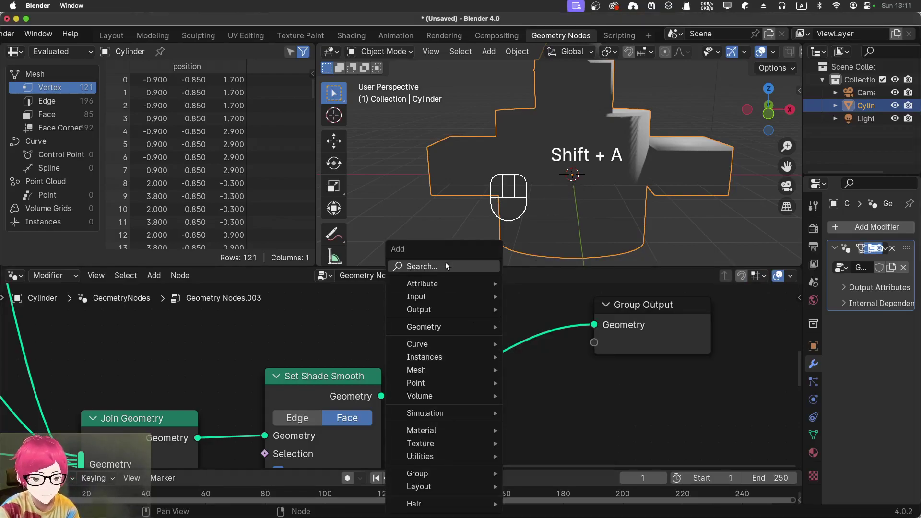
pyautogui.click(446, 264)
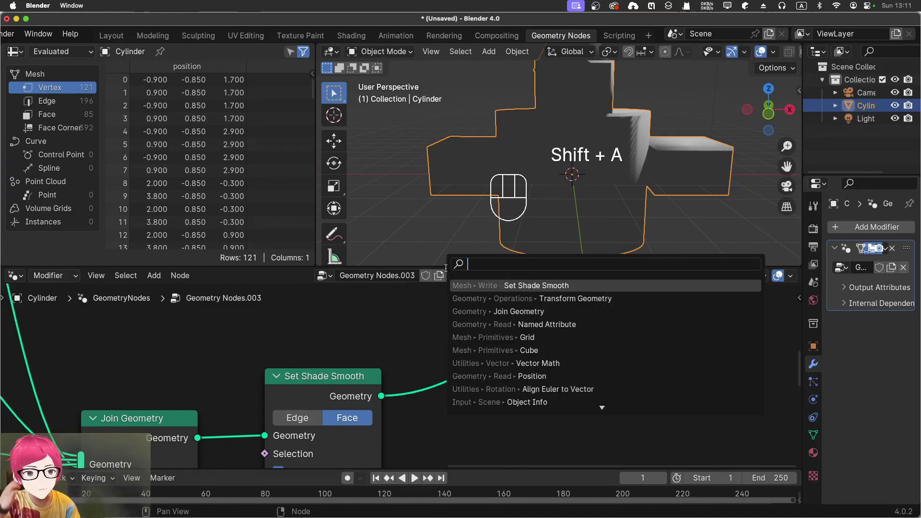
pyautogui.write('mat')
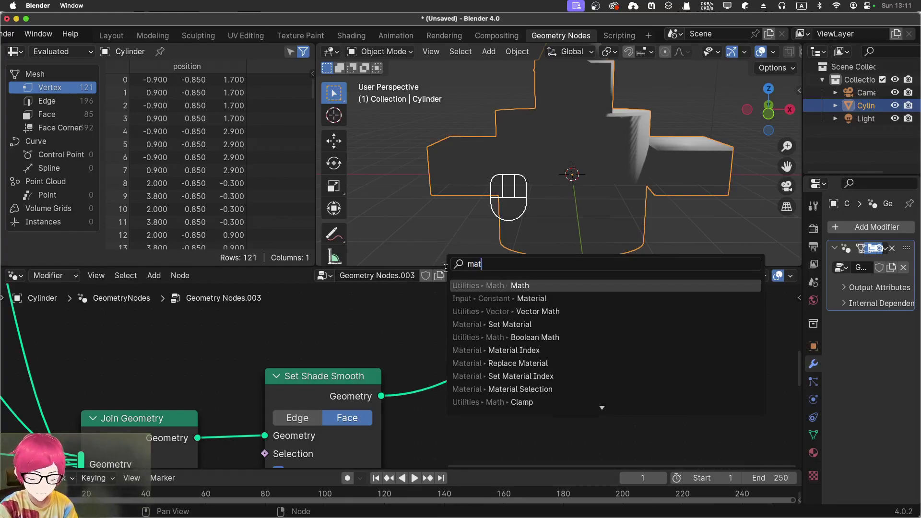
pyautogui.write('er')
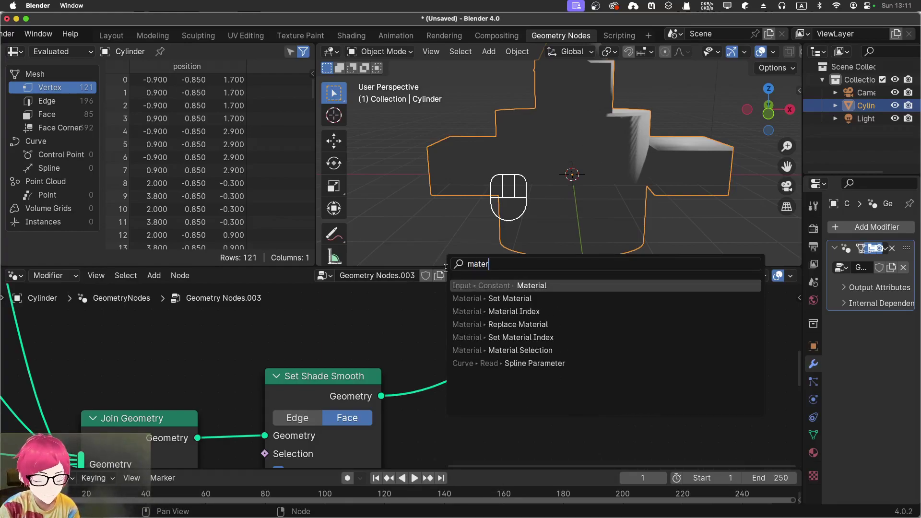
pyautogui.click(480, 298)
pyautogui.click(448, 357)
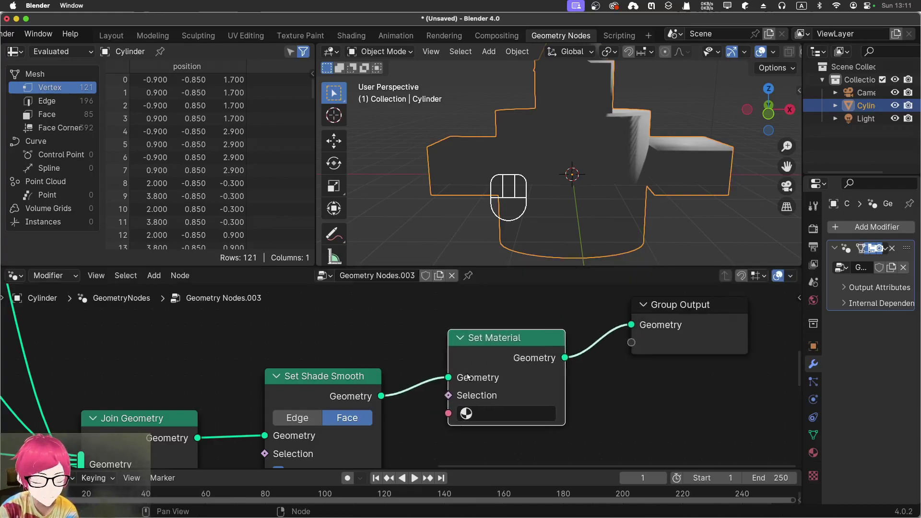
pyautogui.click(491, 414)
pyautogui.click(531, 247)
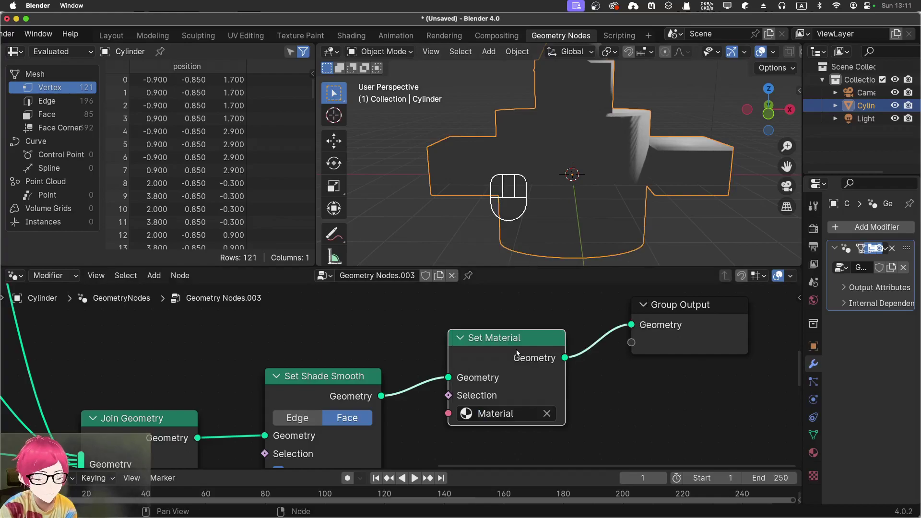
pyautogui.click(547, 414)
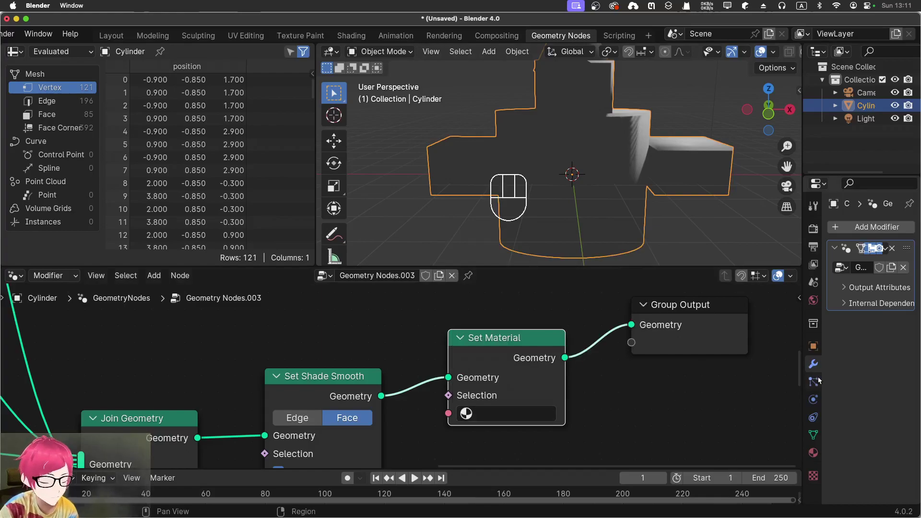
# Step: Create a new material named red on the Cylinder object with a red base color of hue 0.998 and saturation 1.000
pyautogui.click(814, 452)
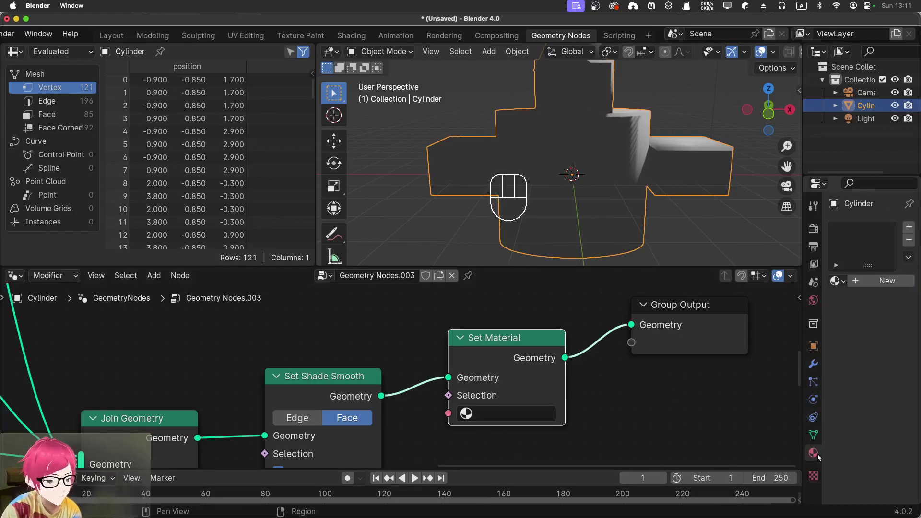
pyautogui.click(877, 280)
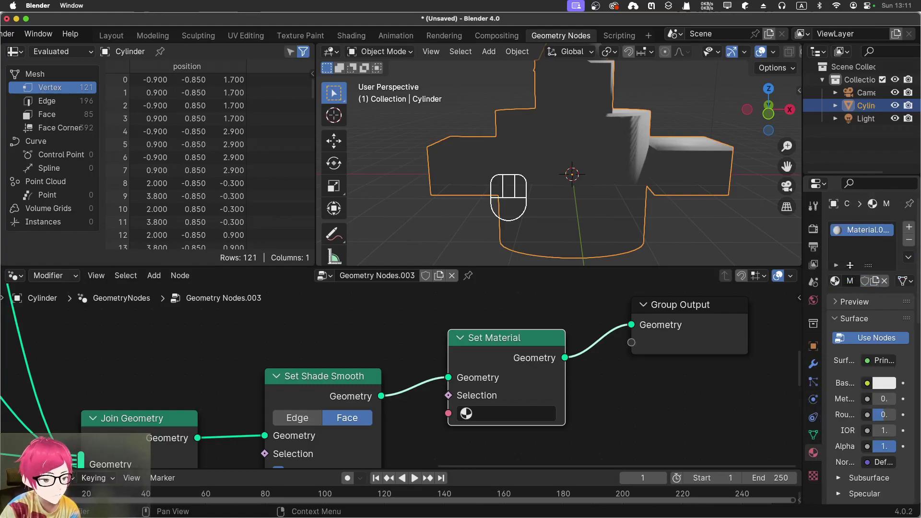
pyautogui.doubleClick(848, 229)
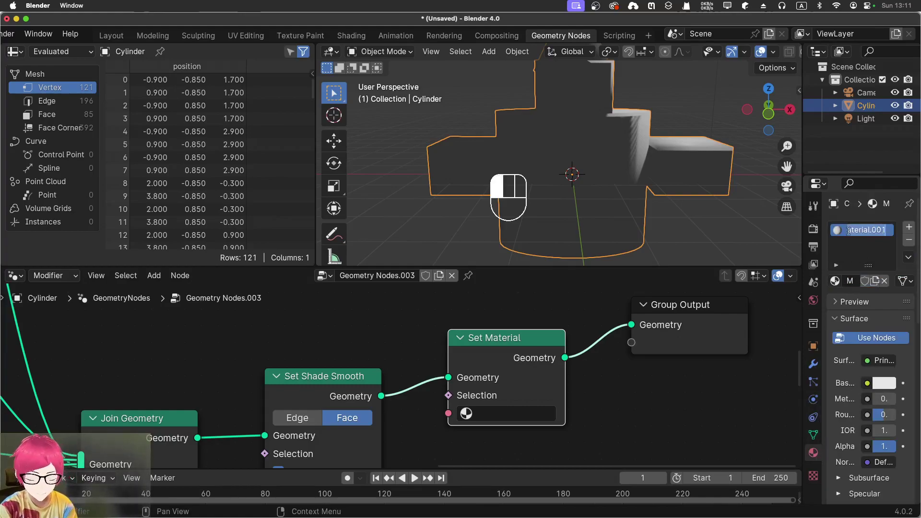
pyautogui.write('red')
pyautogui.press('Return')
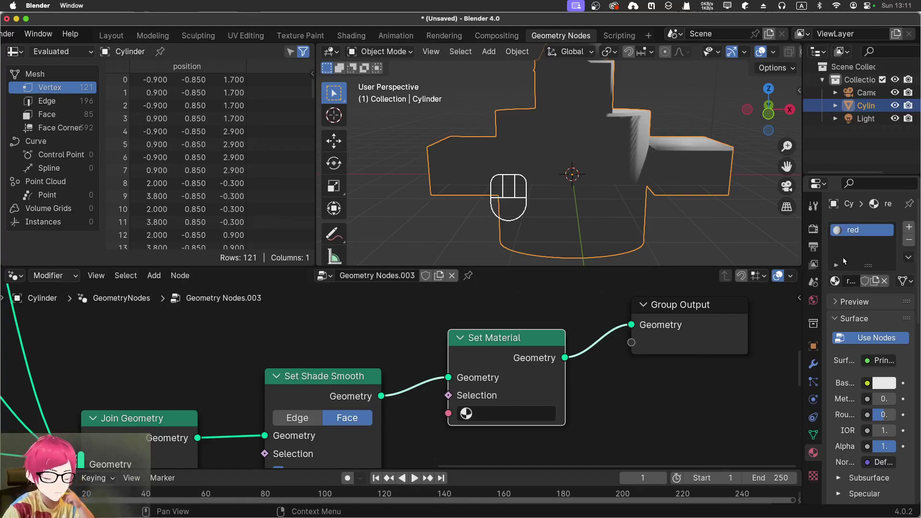
pyautogui.click(880, 388)
pyautogui.moveTo(821, 291); pyautogui.dragTo(828, 290)
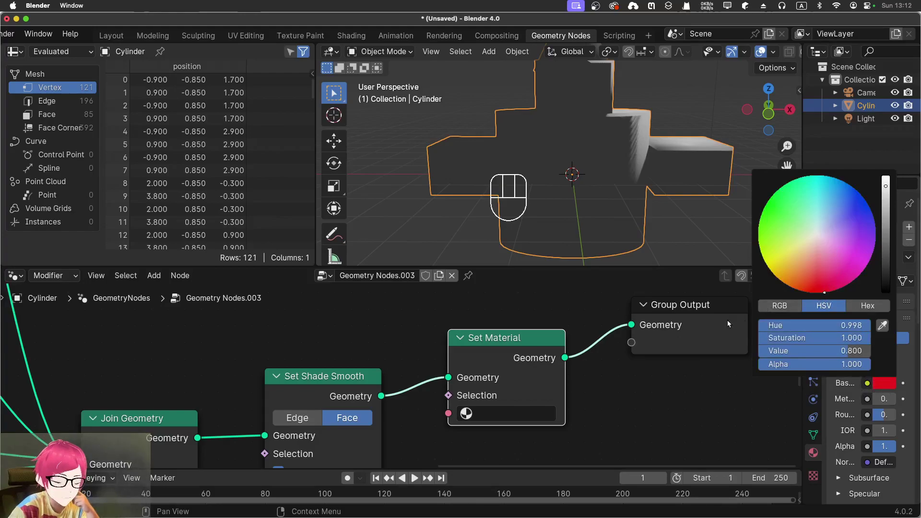
# Step: Assign the red material in the Set Material node and check the colored tower in the viewport
pyautogui.click(471, 414)
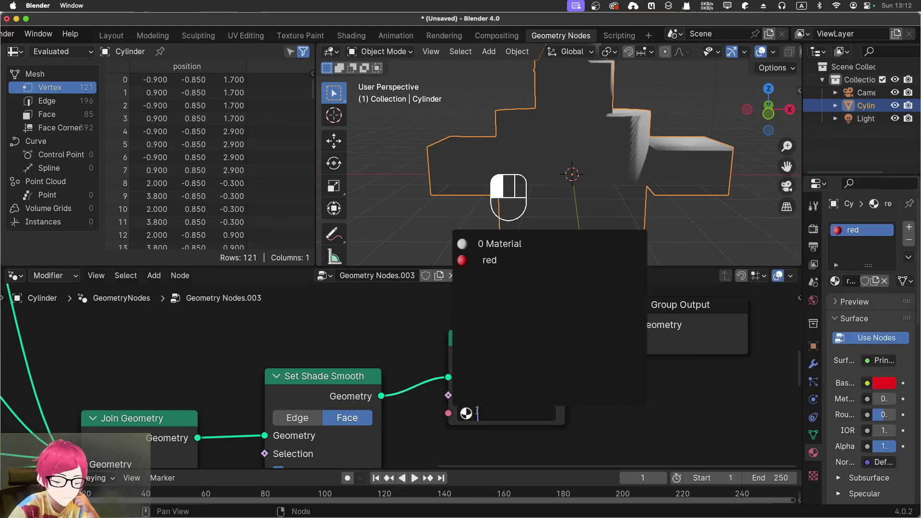
pyautogui.click(499, 260)
pyautogui.moveTo(596, 204); pyautogui.dragTo(635, 109, button='middle')
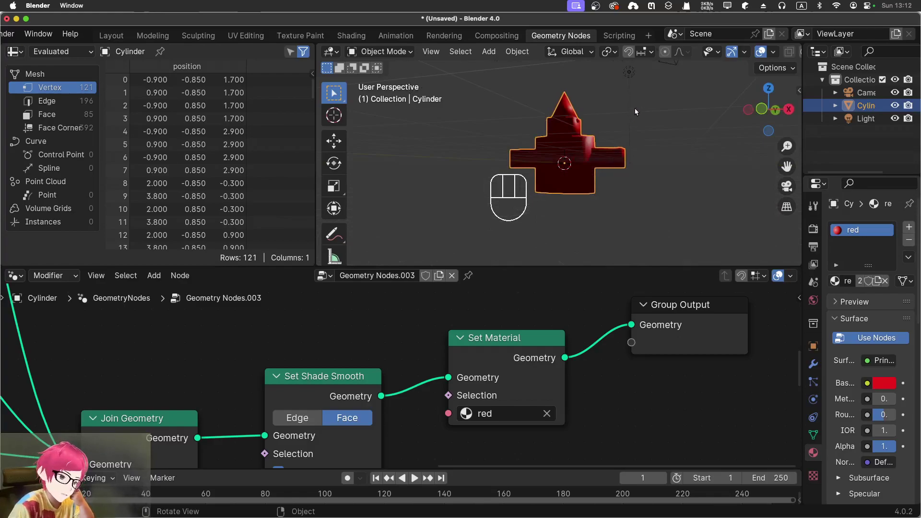